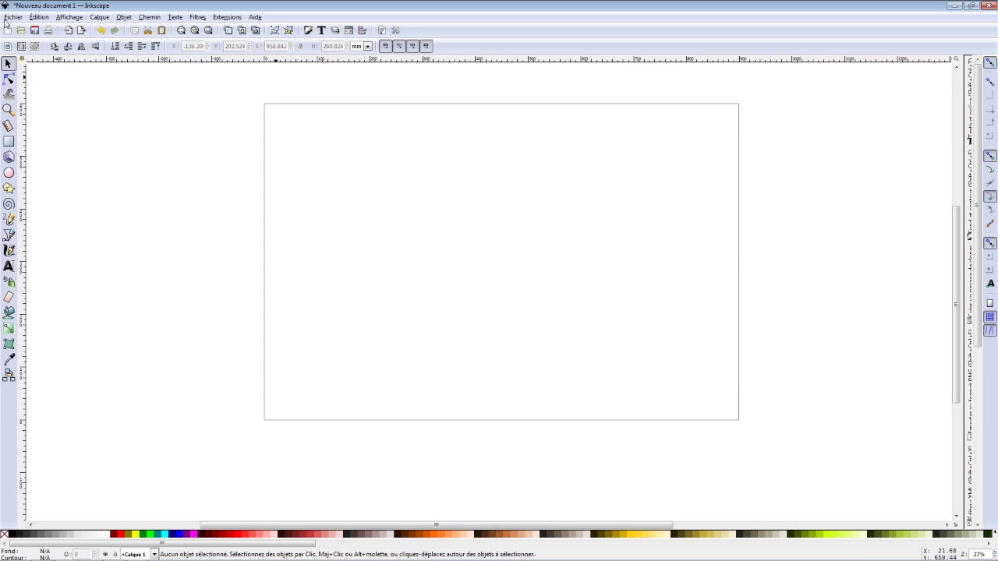
Step: Import Koala.jpg into the page and move it to the top-left corner
click(13, 18)
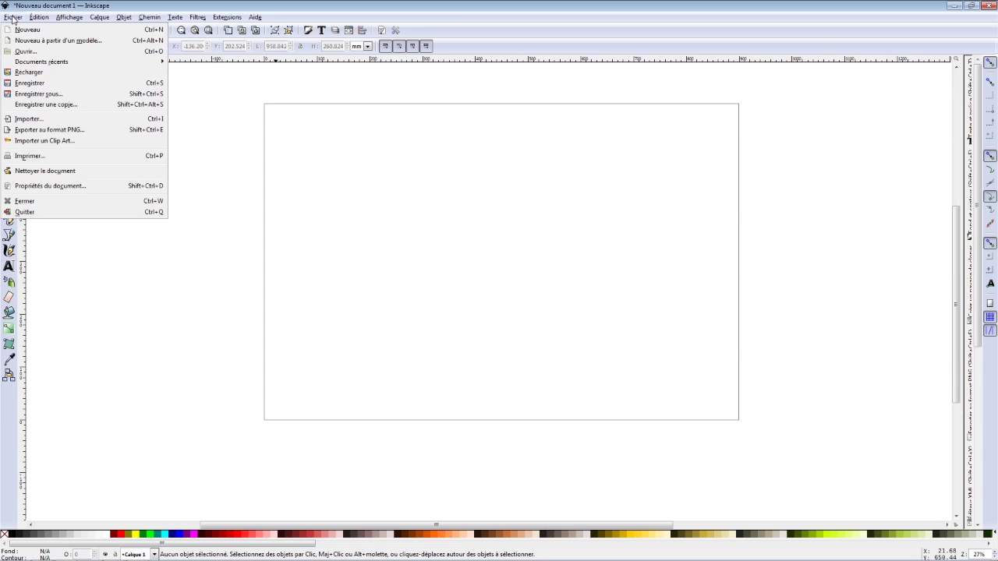
click(30, 118)
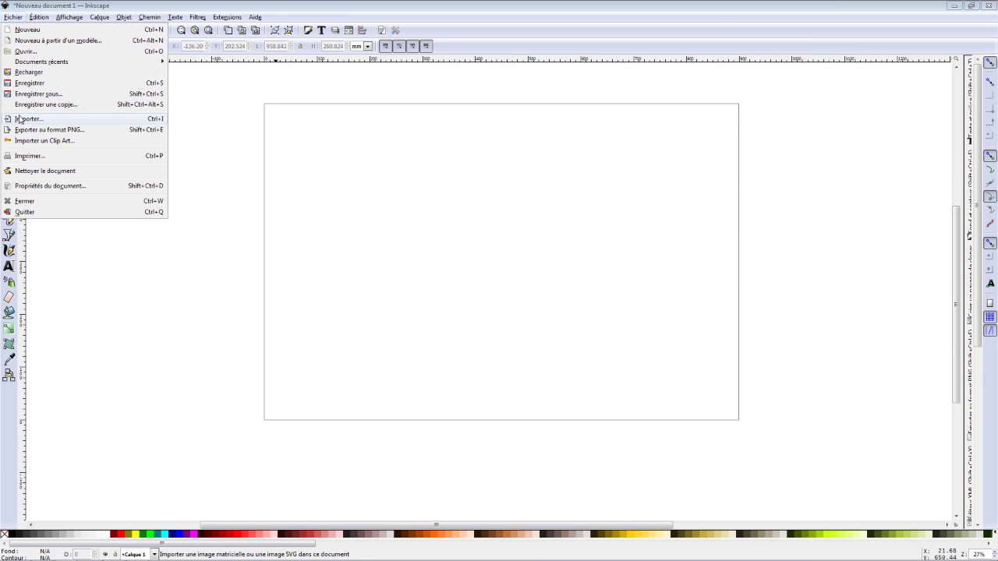
click(248, 80)
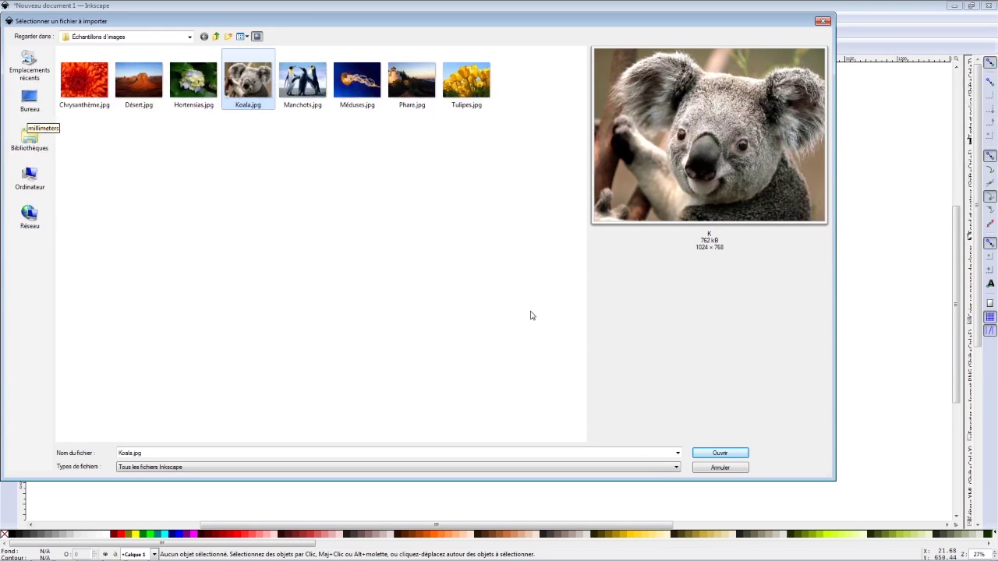
click(715, 454)
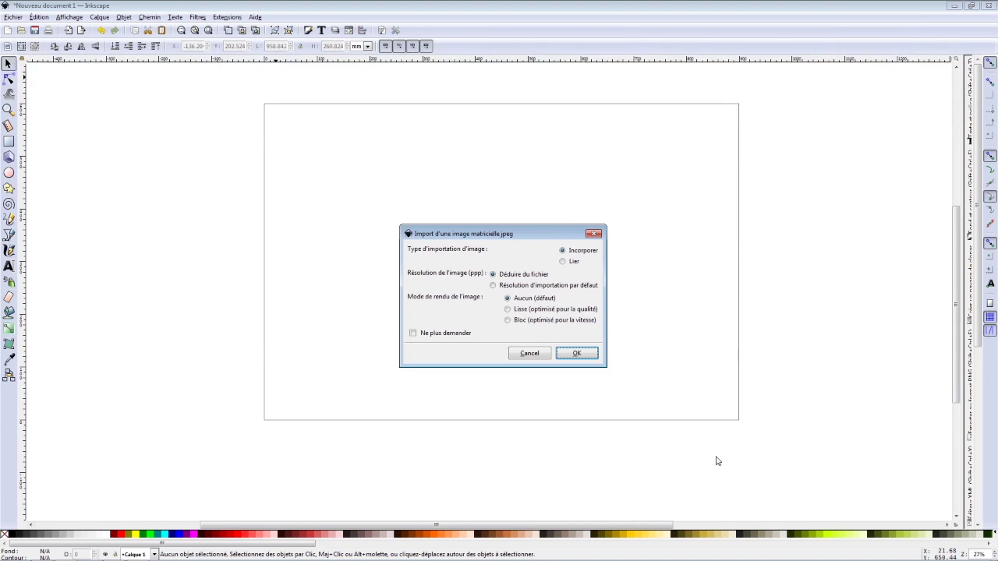
click(583, 356)
click(577, 354)
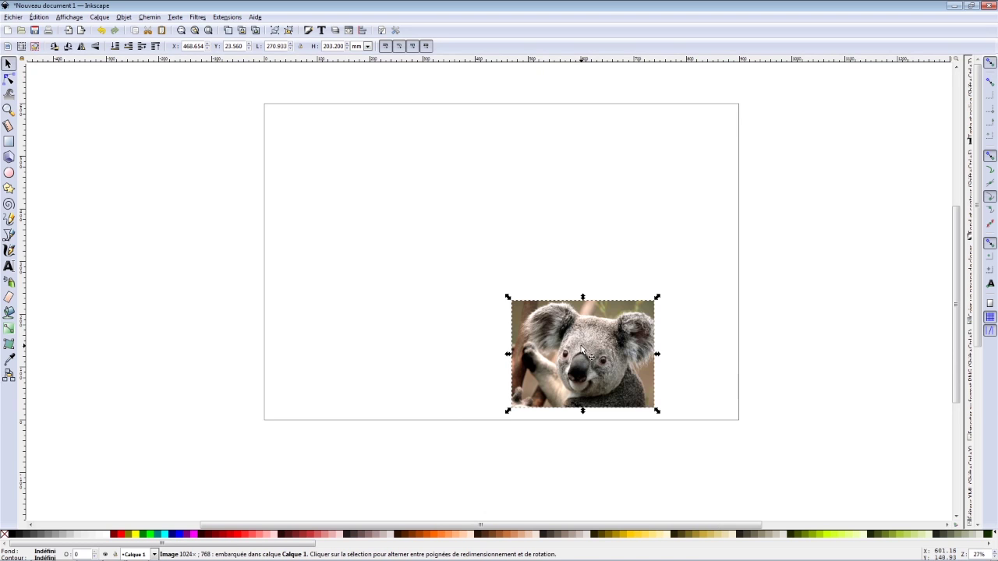
drag(583, 352, 341, 165)
Step: Snap Inkscape to the left half, with the Échantillons d'images folder open on the right
click(613, 252)
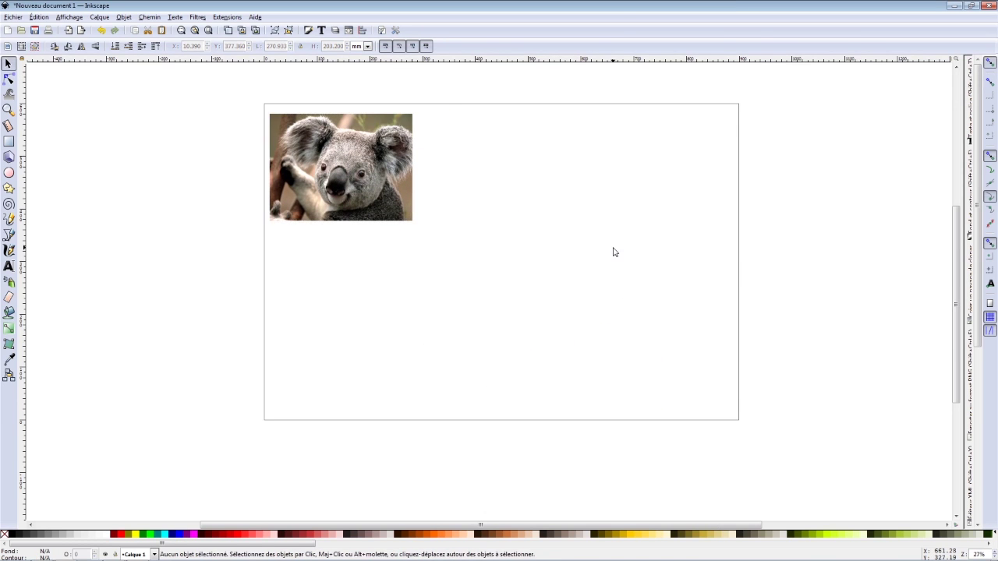
double_click(817, 5)
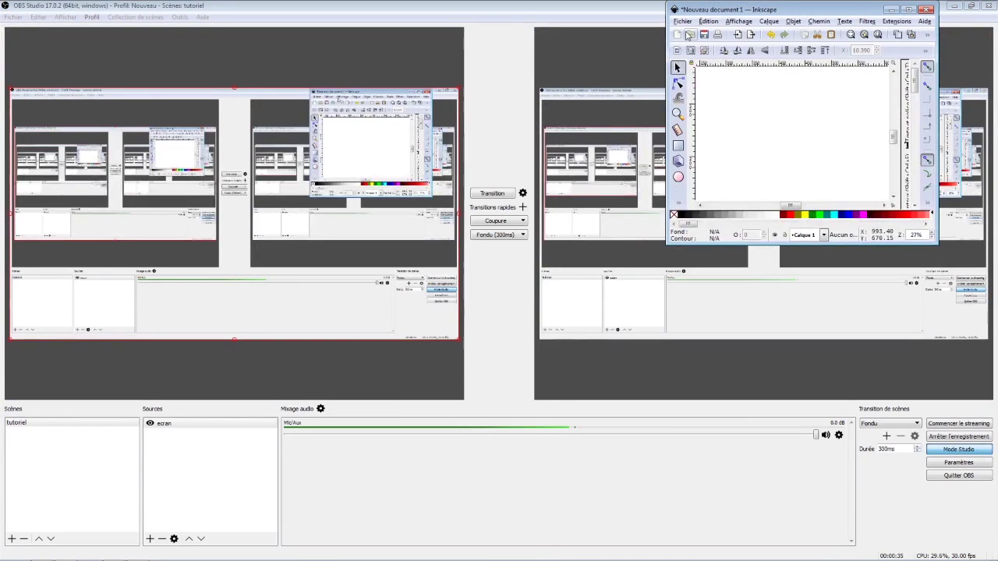
drag(780, 10, 2, 70)
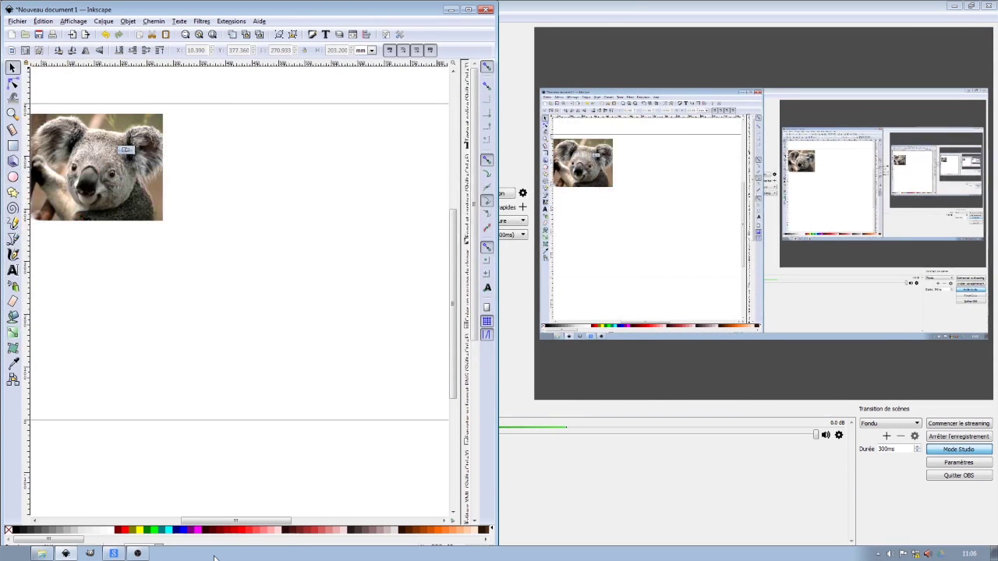
click(41, 554)
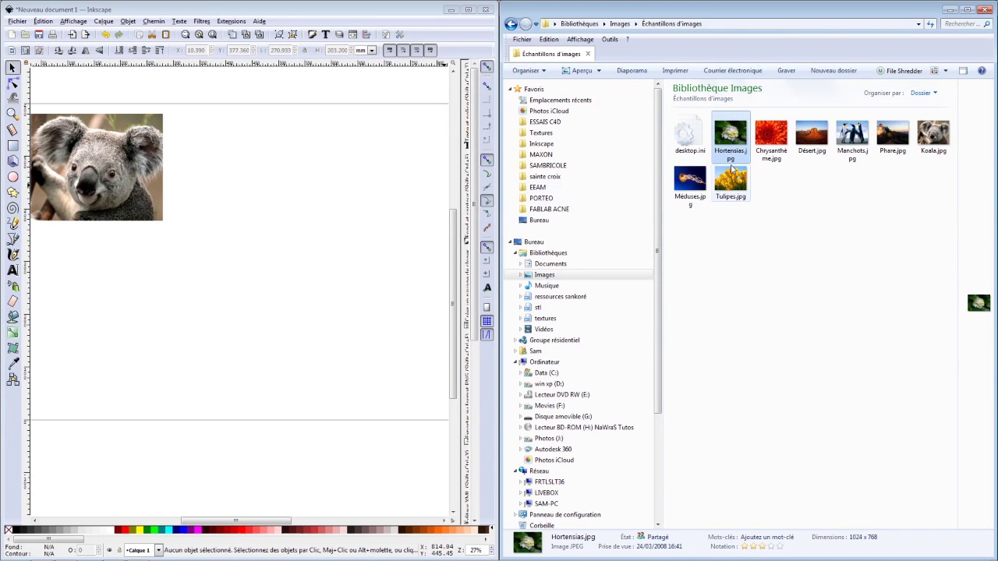
mouse_move(771, 132)
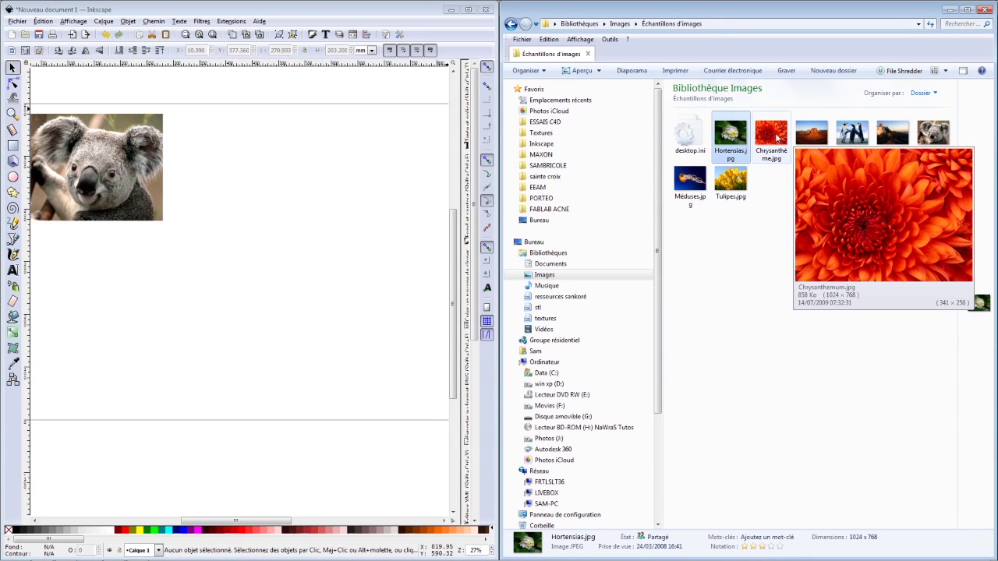
Step: Drop Chrysanthème.jpg from Explorer beside the koala, then show the Livebox page in Chrome
mouse_move(777, 138)
mouse_down()
mouse_move(337, 206)
mouse_move(272, 193)
mouse_up()
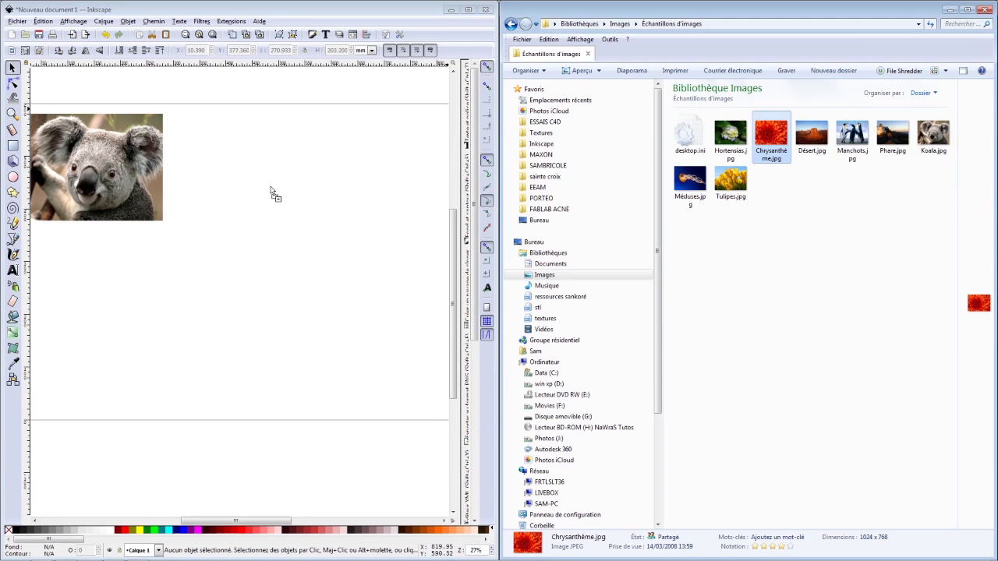
click(331, 353)
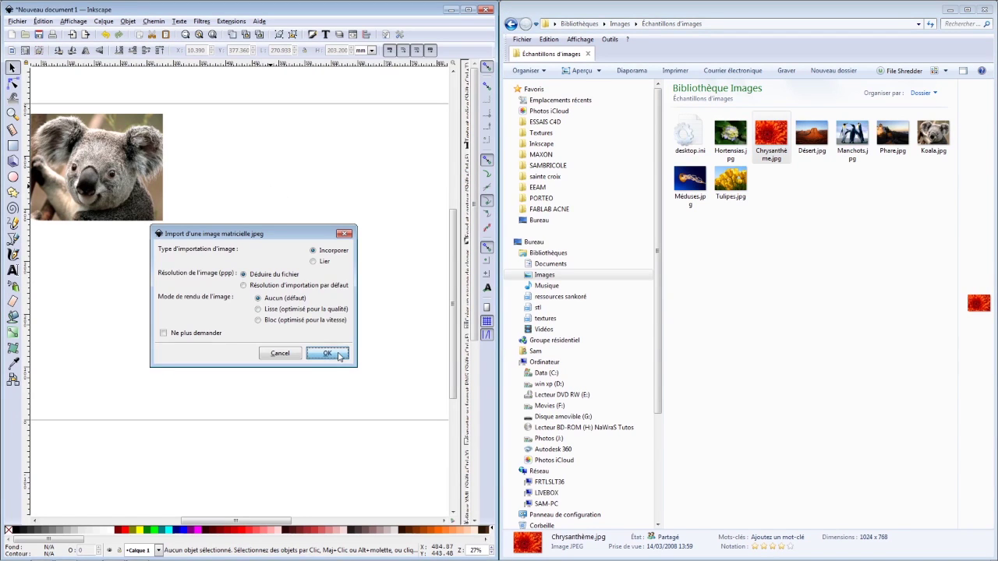
drag(336, 336, 259, 153)
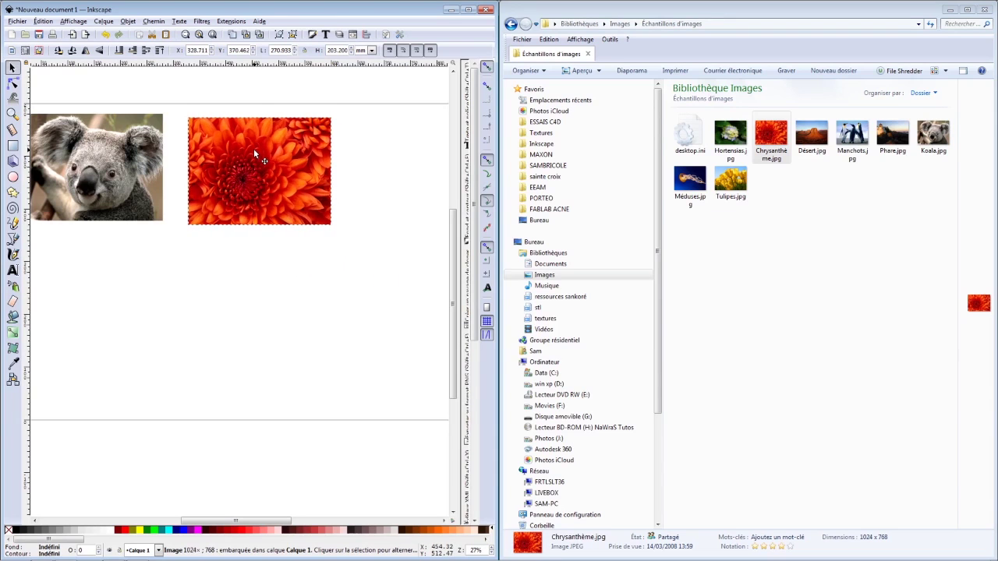
click(113, 554)
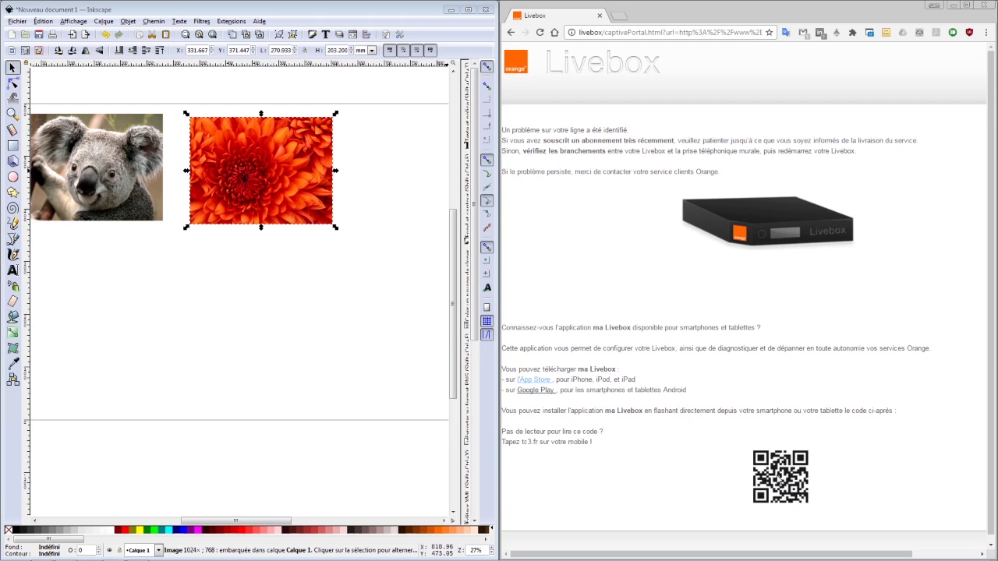
Step: Copy the Livebox QR code image from Chrome and paste it below the photos in Inkscape
right_click(774, 469)
click(801, 394)
right_click(189, 273)
right_click(188, 306)
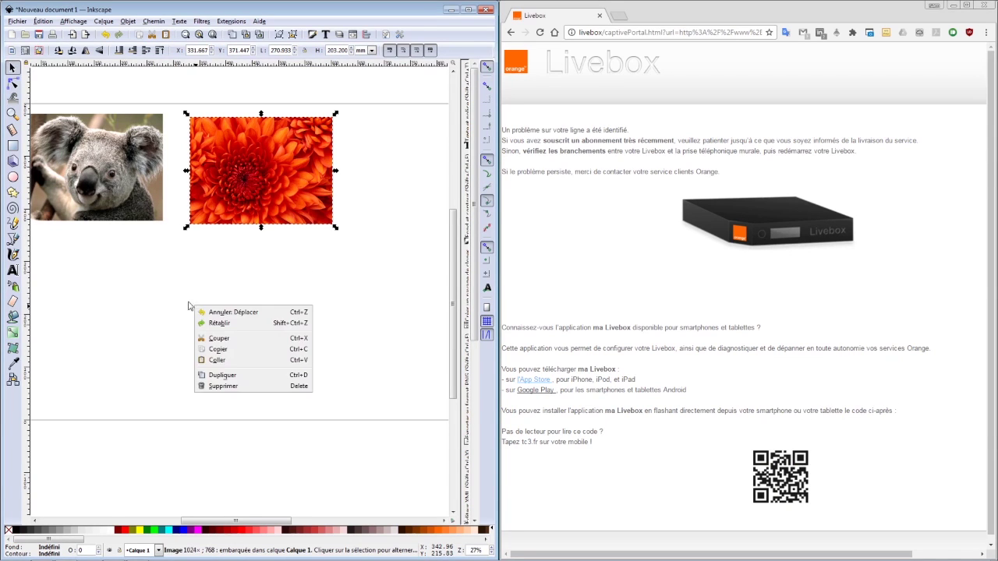
click(153, 299)
right_click(157, 285)
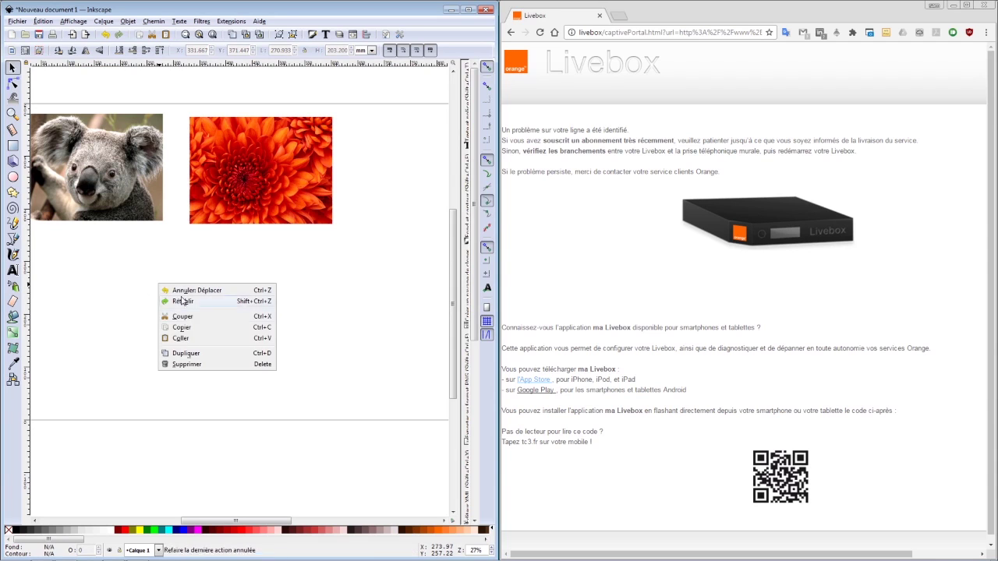
click(188, 338)
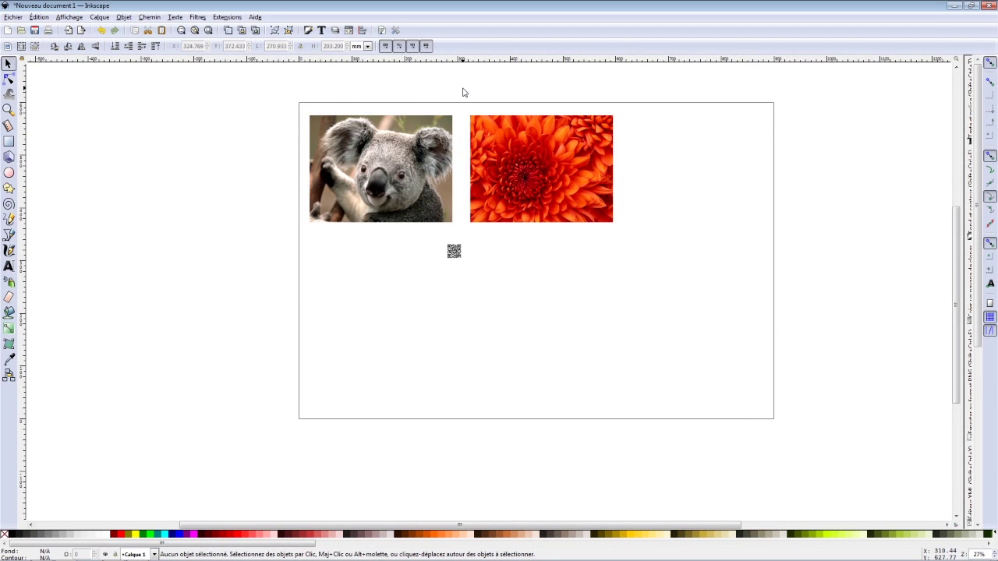
Step: Pan the canvas and select the koala photo with the Sélectionner et transformer tool
drag(463, 93, 314, 100)
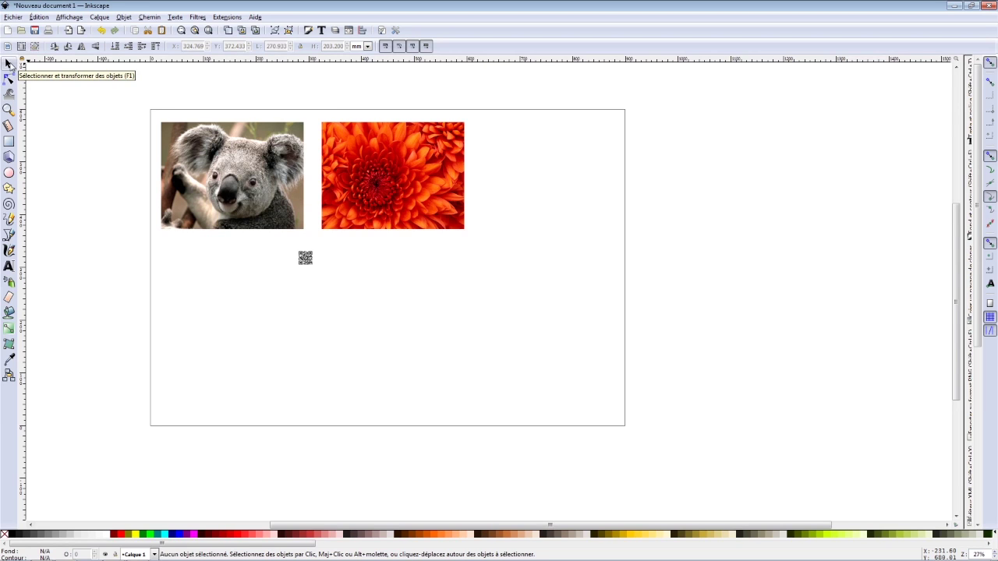
click(10, 64)
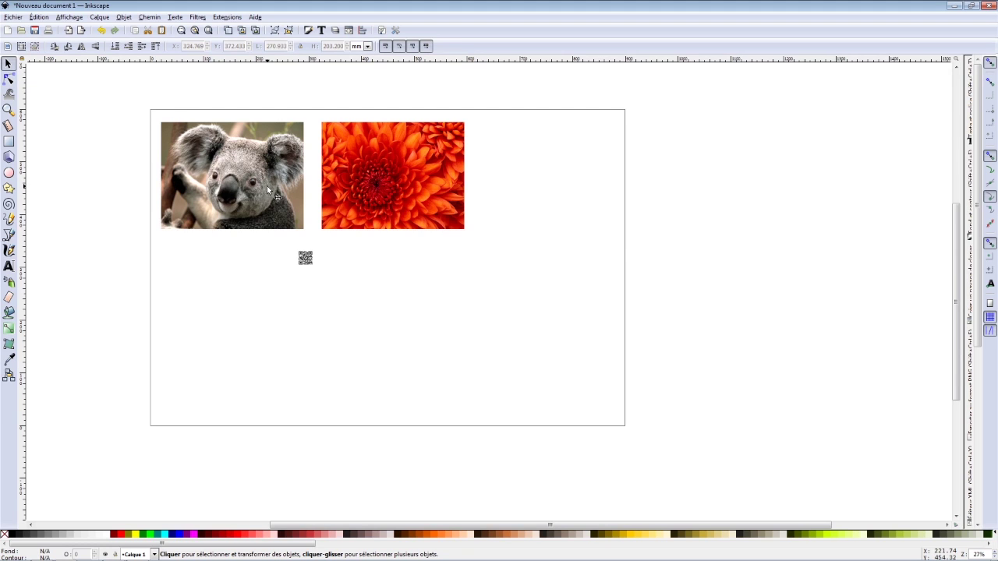
click(218, 159)
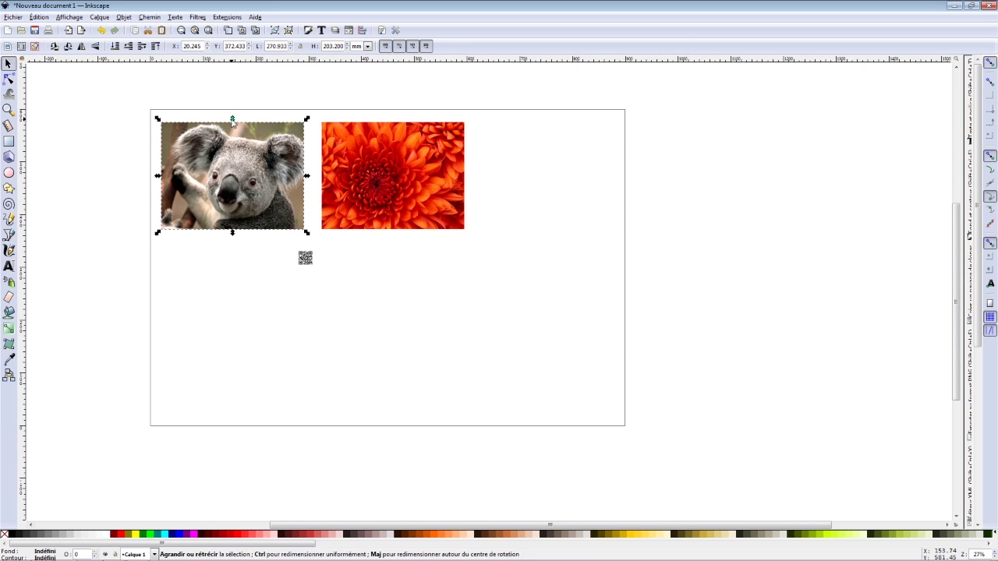
Step: Undo trial resizes, then scale the koala proportionally to 88.85% from its top-left corner
mouse_move(232, 119)
mouse_down()
mouse_move(240, 177)
mouse_move(234, 97)
mouse_move(237, 180)
mouse_move(234, 98)
mouse_move(238, 170)
mouse_up()
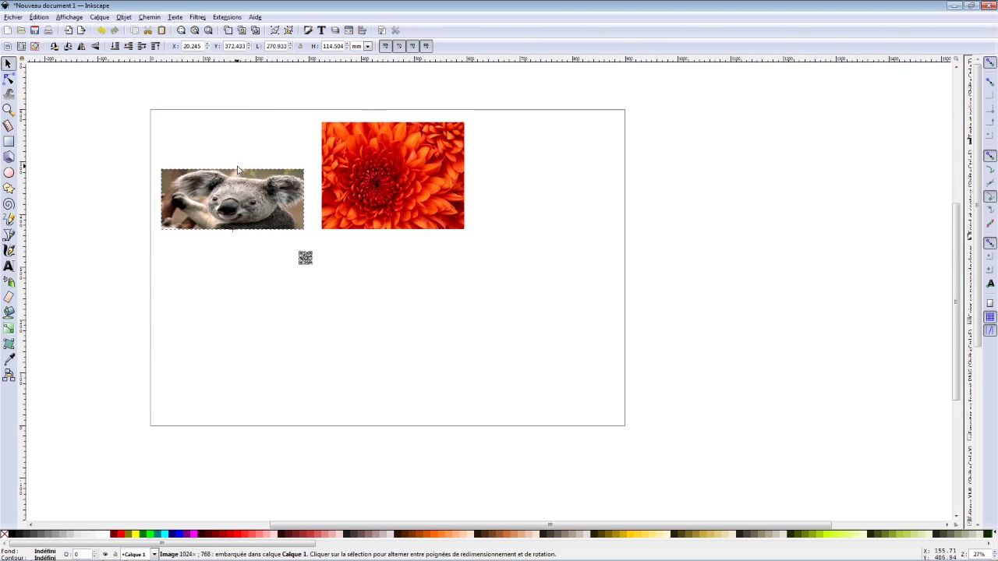
mouse_move(160, 166)
mouse_down()
mouse_move(107, 168)
mouse_move(161, 169)
mouse_move(71, 85)
mouse_move(169, 167)
mouse_move(192, 154)
mouse_move(138, 96)
mouse_move(179, 163)
mouse_move(197, 166)
mouse_up()
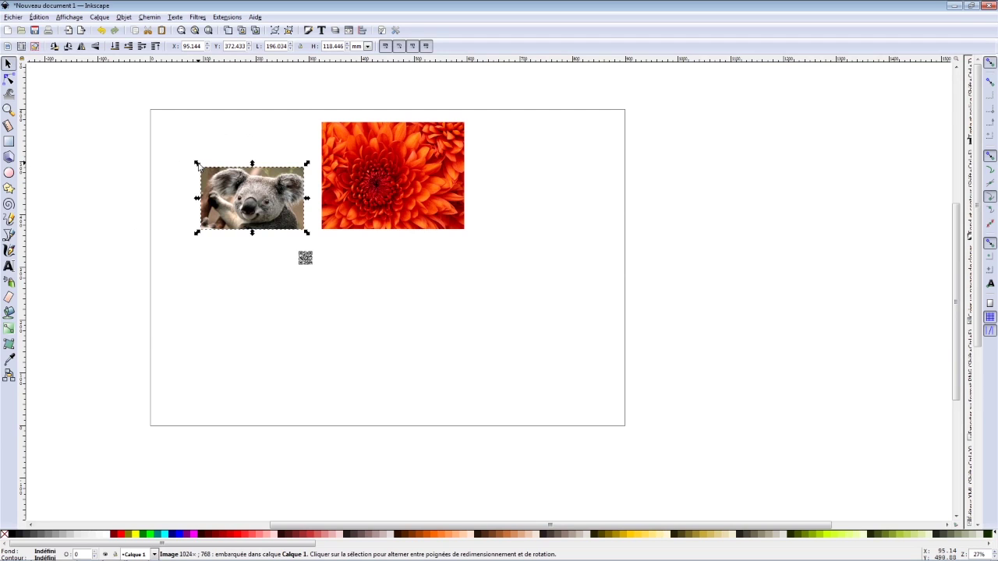
key(ctrl+z)
key(ctrl+z)
key(ctrl+z)
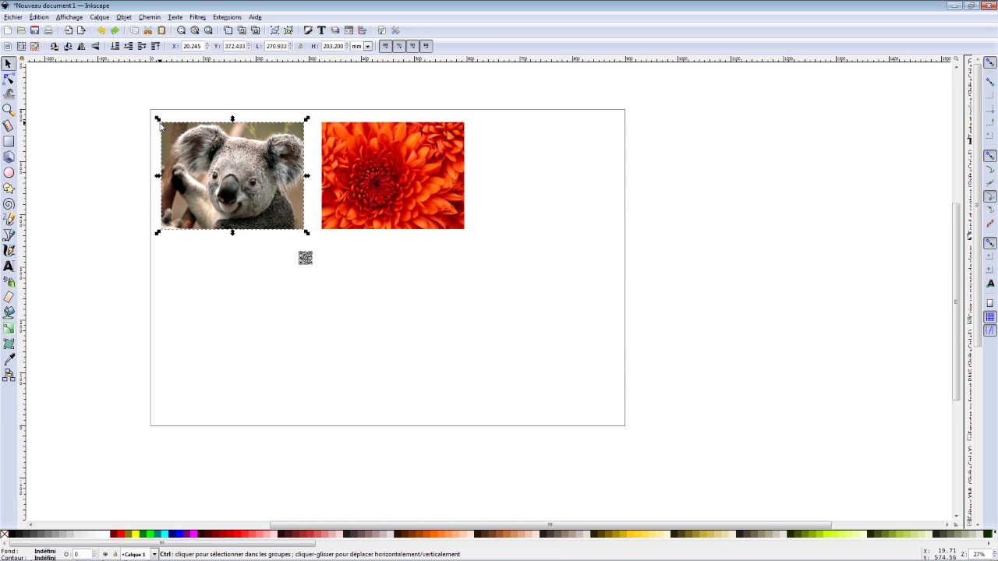
mouse_move(158, 123)
mouse_down()
mouse_move(128, 106)
mouse_move(175, 148)
mouse_move(151, 138)
mouse_up()
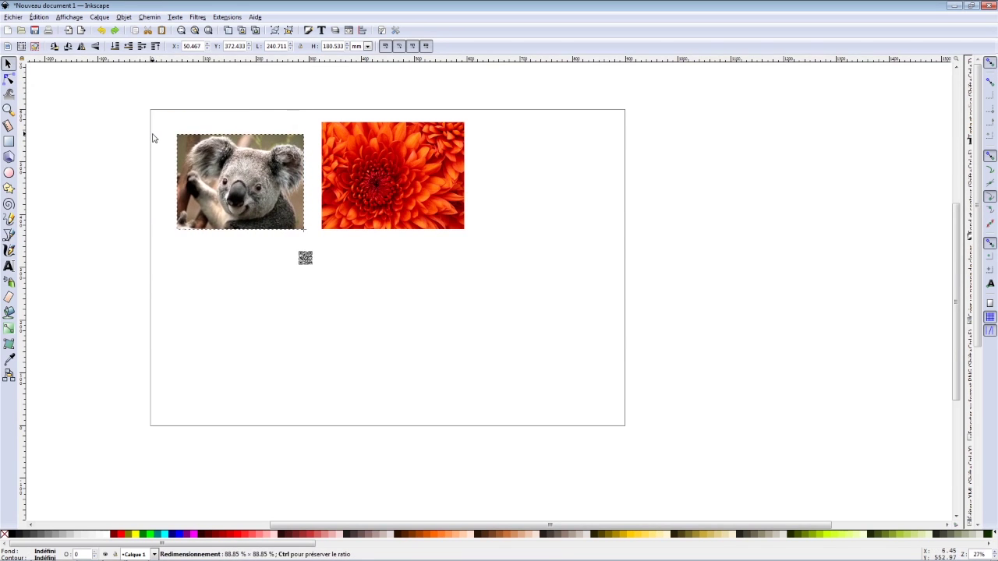
click(405, 161)
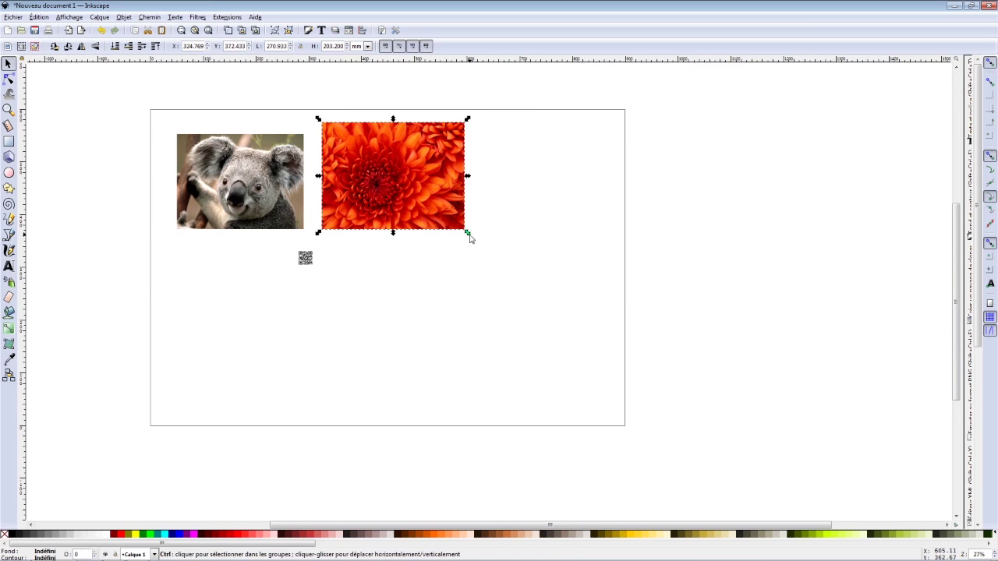
Step: Scale the chrysanthemum to 246.291 × 184.722 mm and nudge it toward the right
mouse_move(468, 233)
mouse_down()
mouse_move(572, 319)
mouse_move(478, 248)
mouse_up()
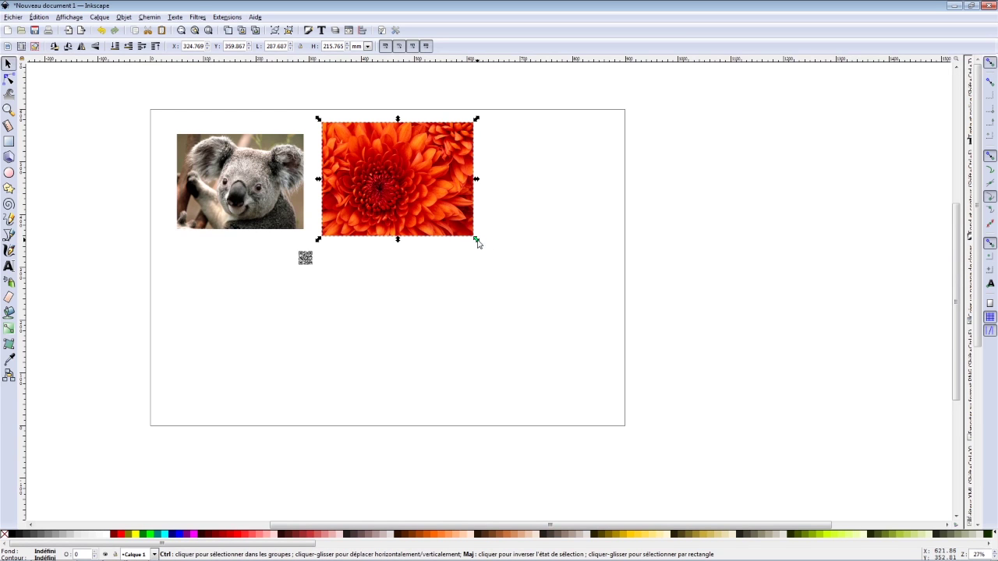
drag(477, 241, 470, 250)
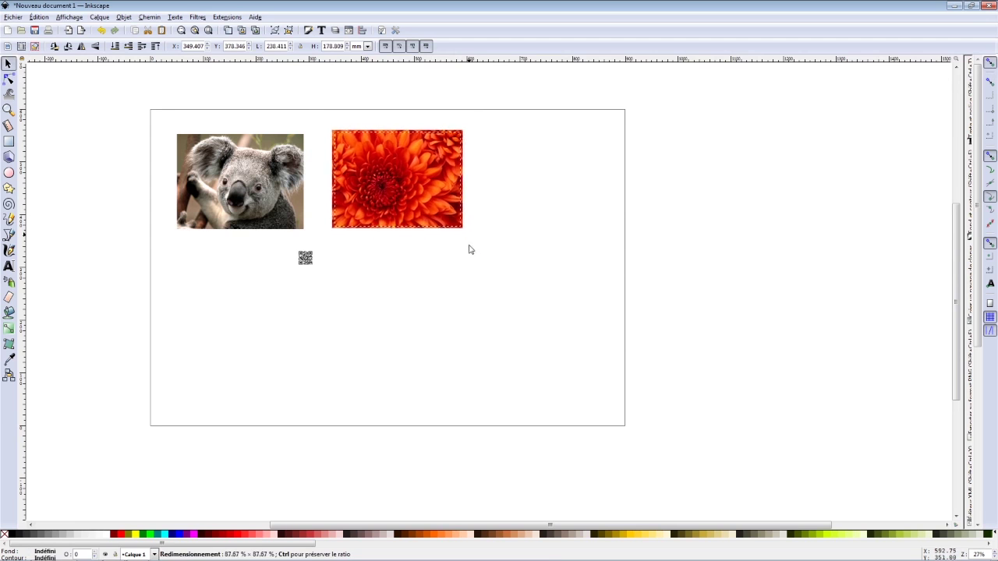
mouse_move(471, 250)
mouse_down()
mouse_move(486, 271)
mouse_move(465, 230)
mouse_up()
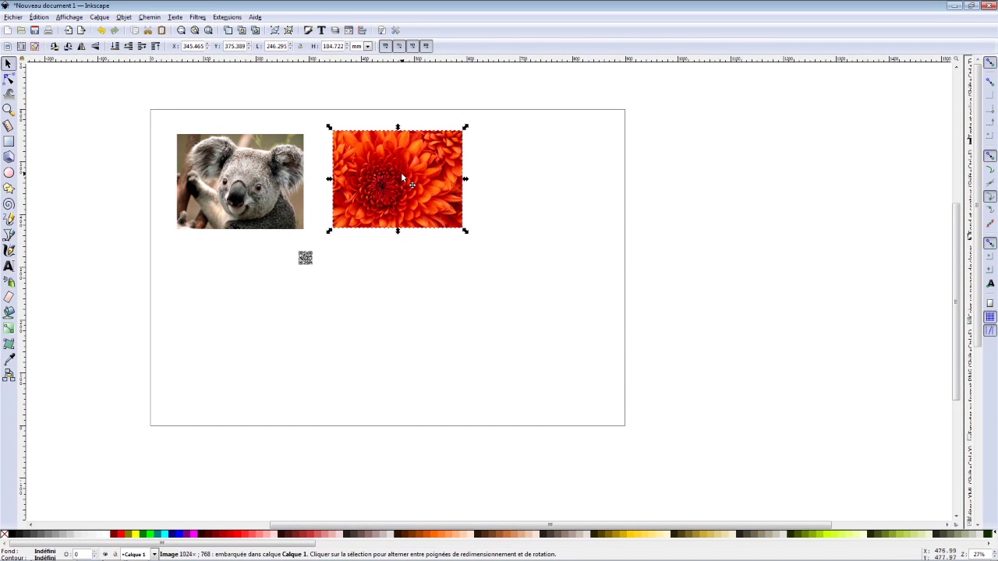
mouse_move(402, 177)
mouse_down()
mouse_move(520, 173)
mouse_move(402, 182)
mouse_up()
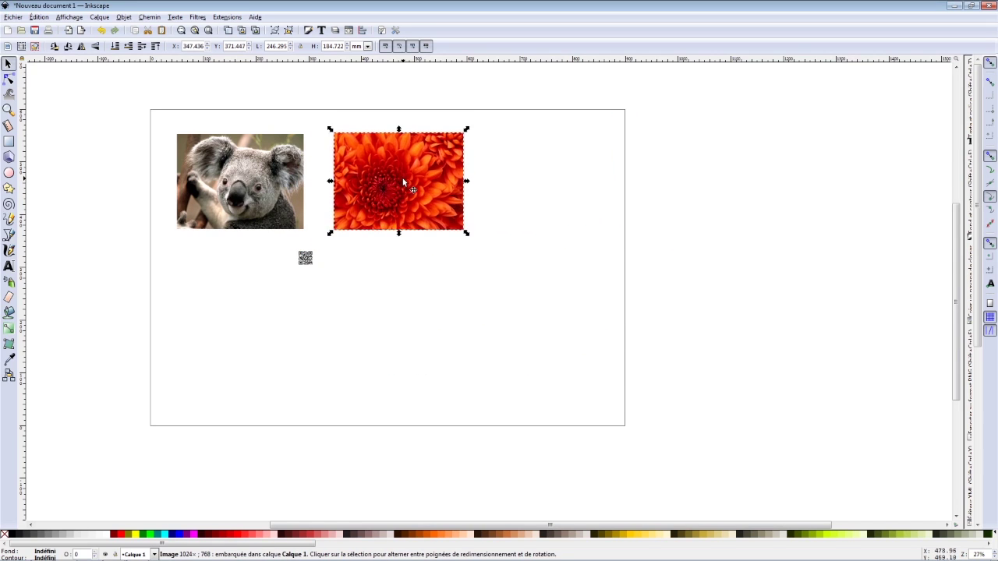
Step: Put the chrysanthemum in rotate mode and turn it about 33° clockwise after trial skews
click(394, 181)
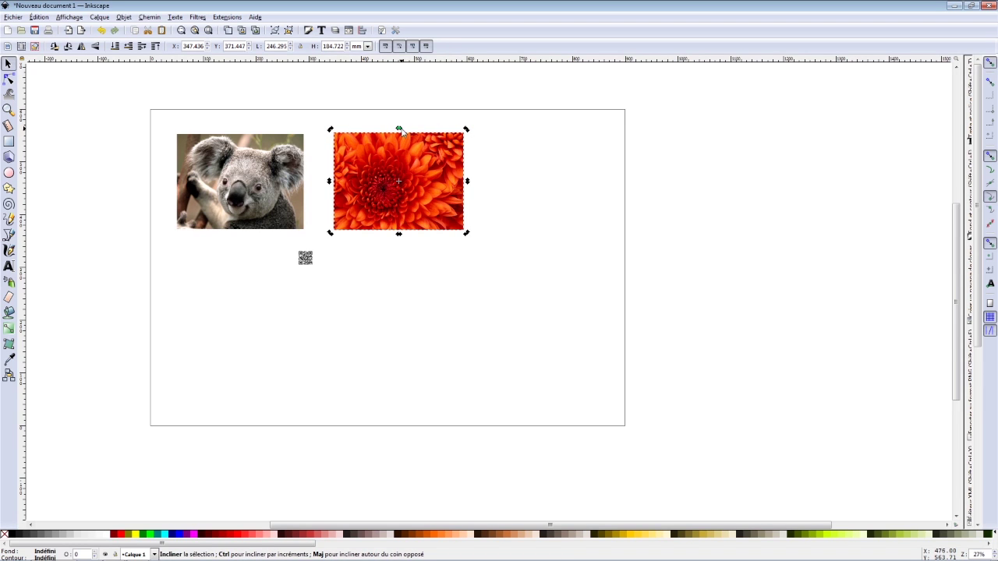
drag(399, 129, 403, 137)
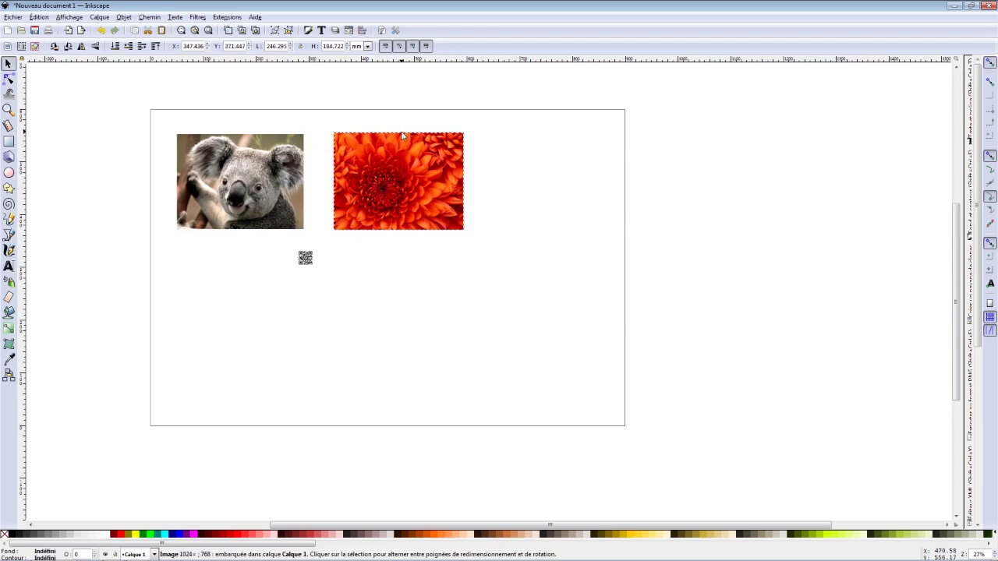
click(433, 169)
click(426, 180)
mouse_move(468, 187)
mouse_down()
mouse_move(471, 175)
mouse_move(469, 187)
mouse_up()
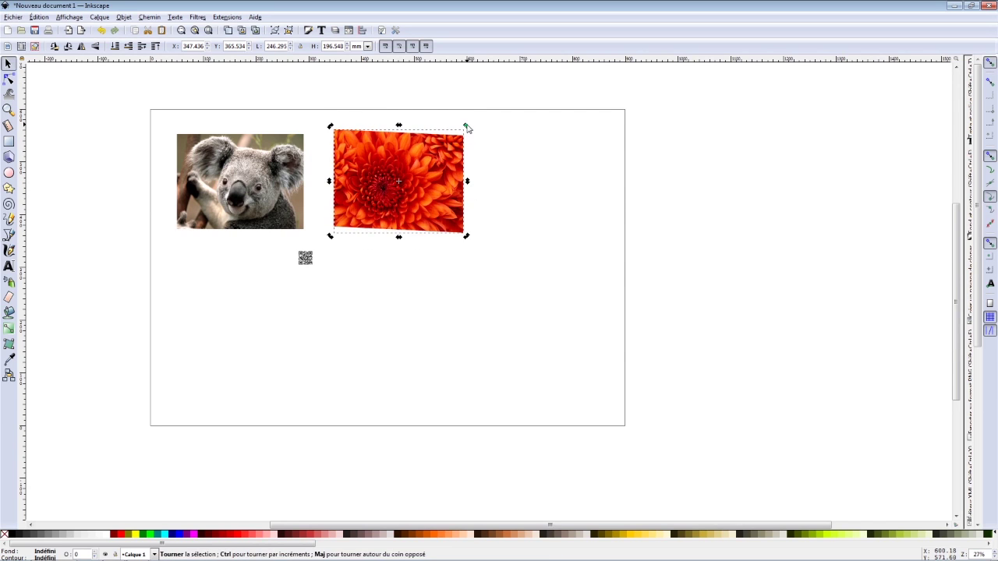
drag(467, 126, 483, 173)
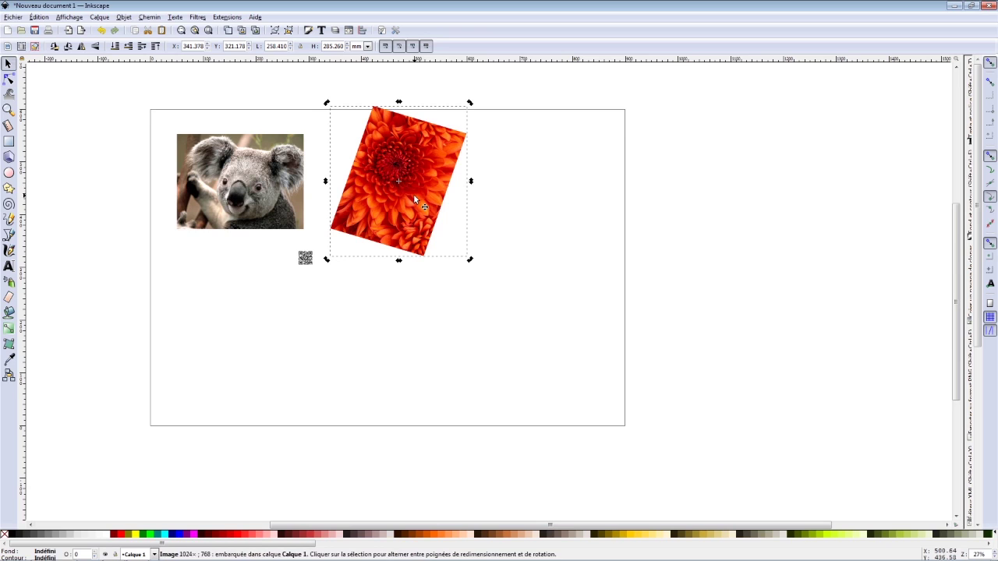
Step: Move its rotation centre and rotate it, snapping with Ctrl, to its final tilted portrait angle
drag(398, 181, 457, 144)
drag(471, 105, 473, 169)
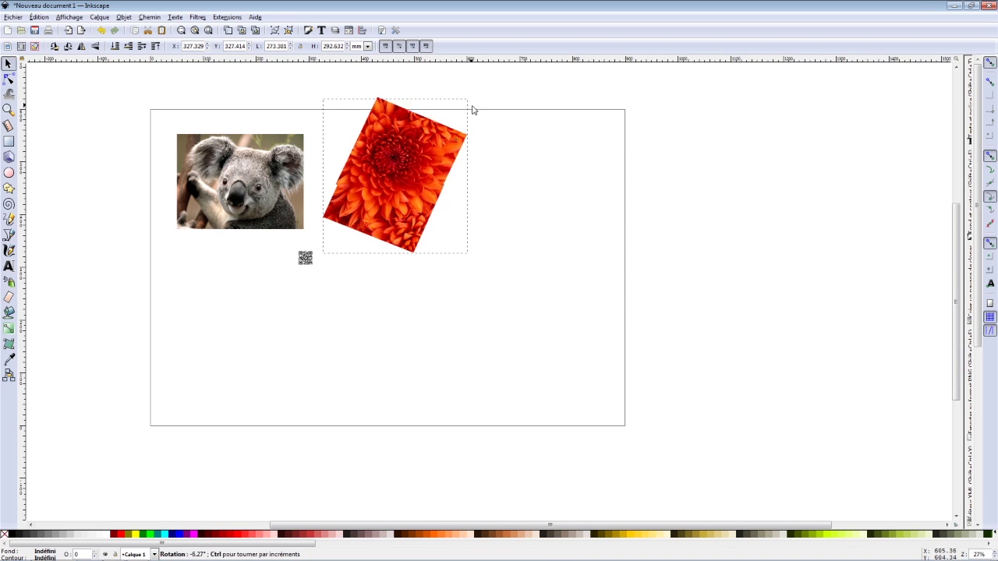
mouse_move(424, 149)
mouse_down()
mouse_move(457, 105)
mouse_move(479, 163)
mouse_move(423, 161)
mouse_move(495, 128)
mouse_move(481, 96)
mouse_move(405, 71)
mouse_move(393, 126)
mouse_move(400, 141)
mouse_up()
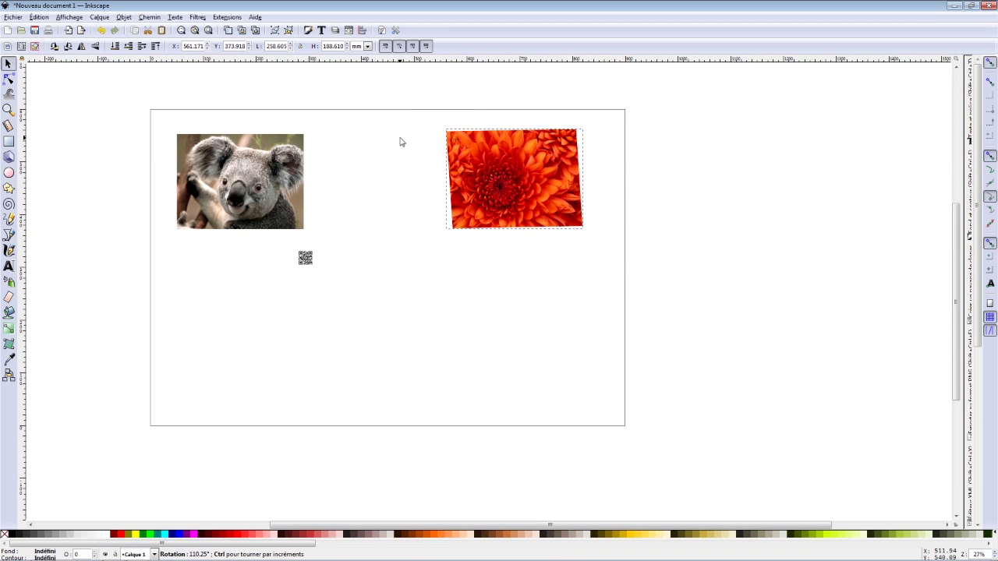
mouse_move(401, 142)
mouse_down()
mouse_move(461, 161)
mouse_move(488, 140)
mouse_move(478, 101)
mouse_move(428, 94)
mouse_move(413, 154)
mouse_move(468, 161)
mouse_move(464, 107)
mouse_move(434, 109)
mouse_move(421, 149)
mouse_move(436, 182)
mouse_move(459, 194)
mouse_move(501, 161)
mouse_move(504, 137)
mouse_move(489, 115)
mouse_up()
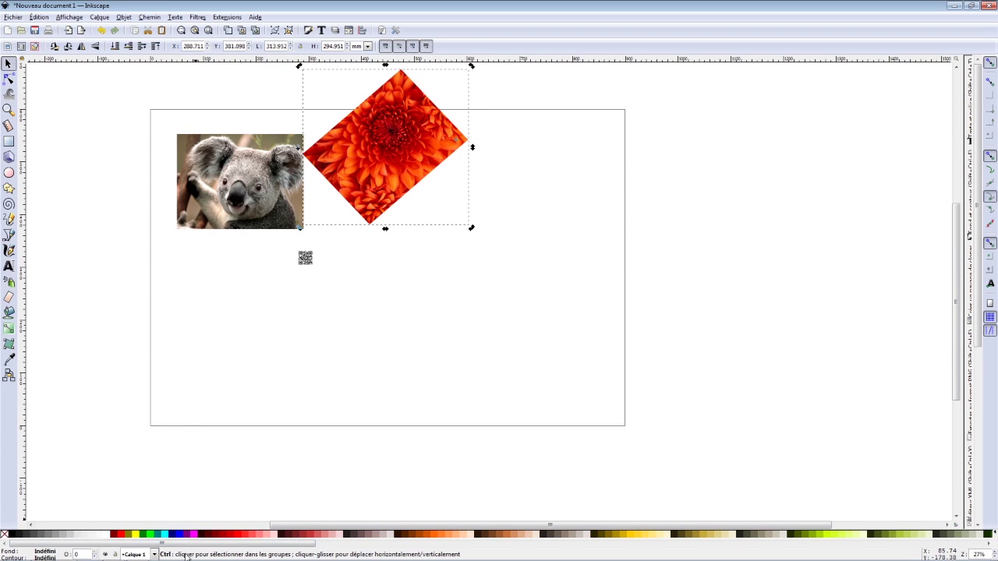
key(ctrl)
mouse_move(472, 230)
mouse_down()
mouse_move(510, 224)
mouse_move(528, 202)
mouse_move(557, 192)
mouse_up()
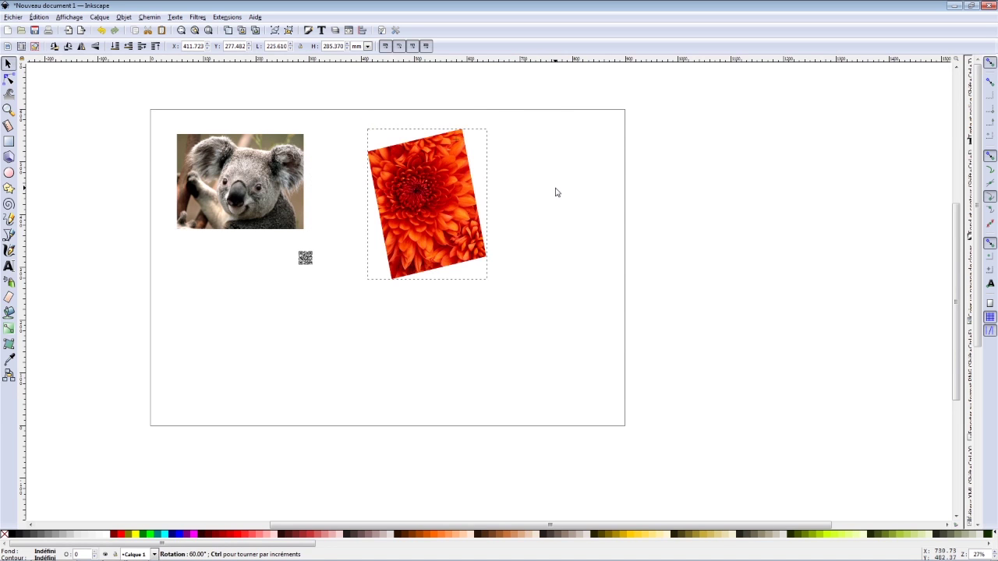
Step: Rubber-band select the koala, chrysanthemum and small QR code together
click(563, 184)
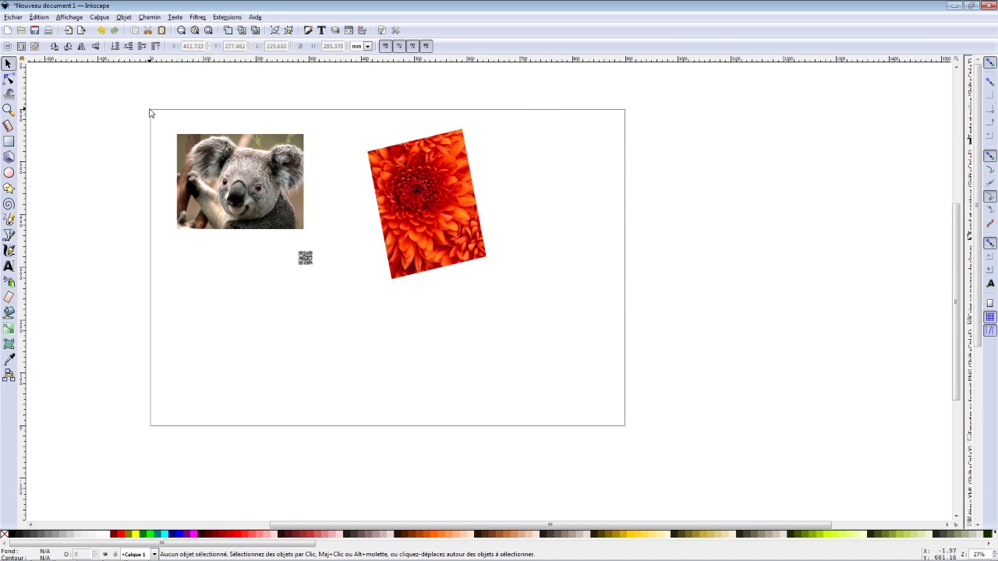
click(430, 174)
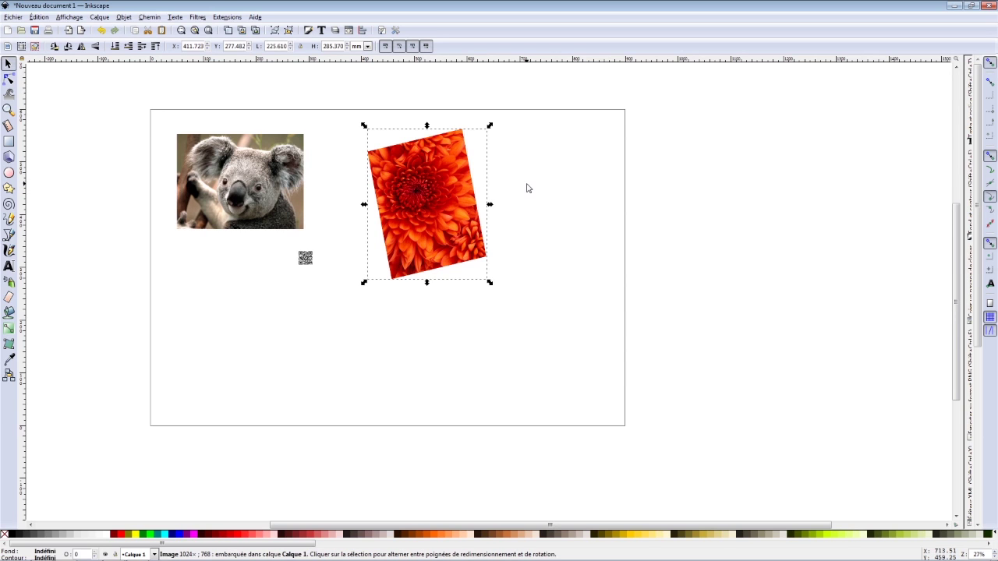
click(569, 172)
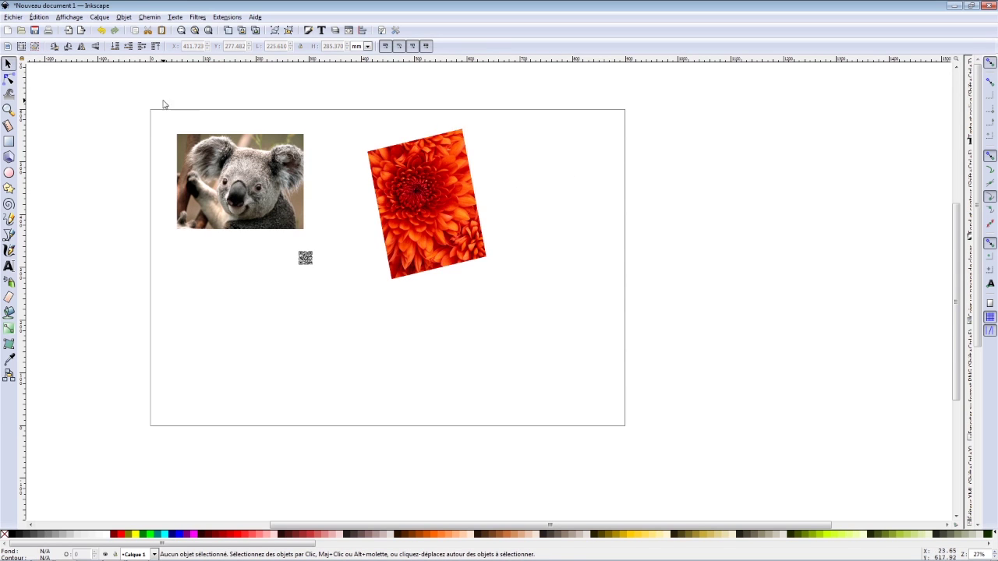
drag(124, 75, 555, 407)
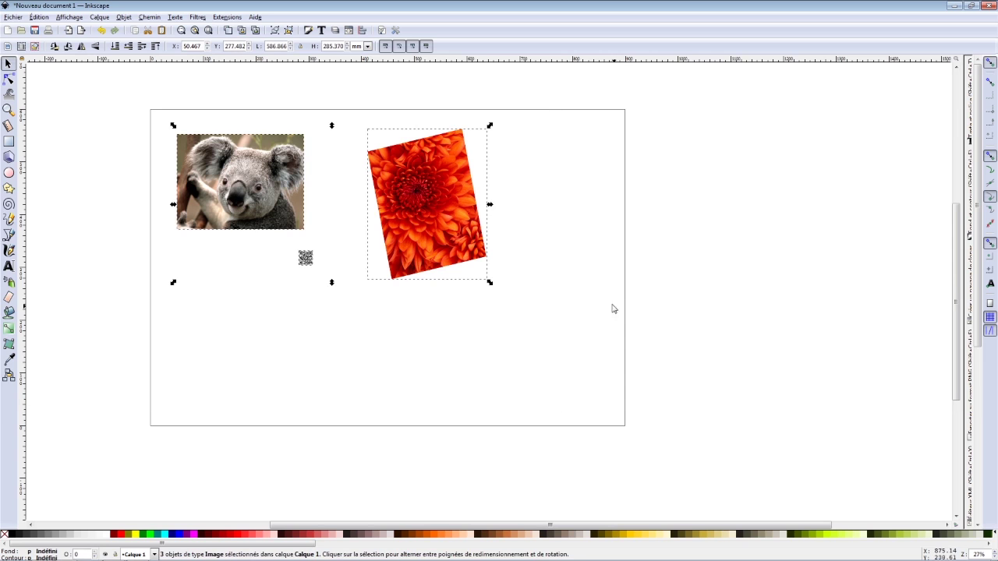
Step: Move, resize and rotate the three images as a group so the chrysanthemum stands straight
drag(244, 181, 252, 202)
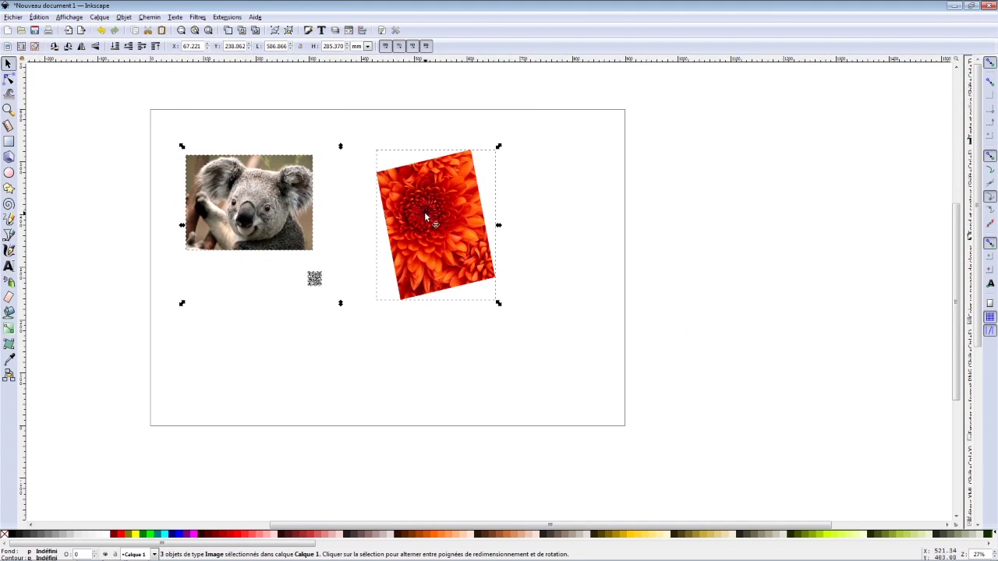
mouse_move(341, 147)
mouse_down()
mouse_move(349, 213)
mouse_move(347, 142)
mouse_up()
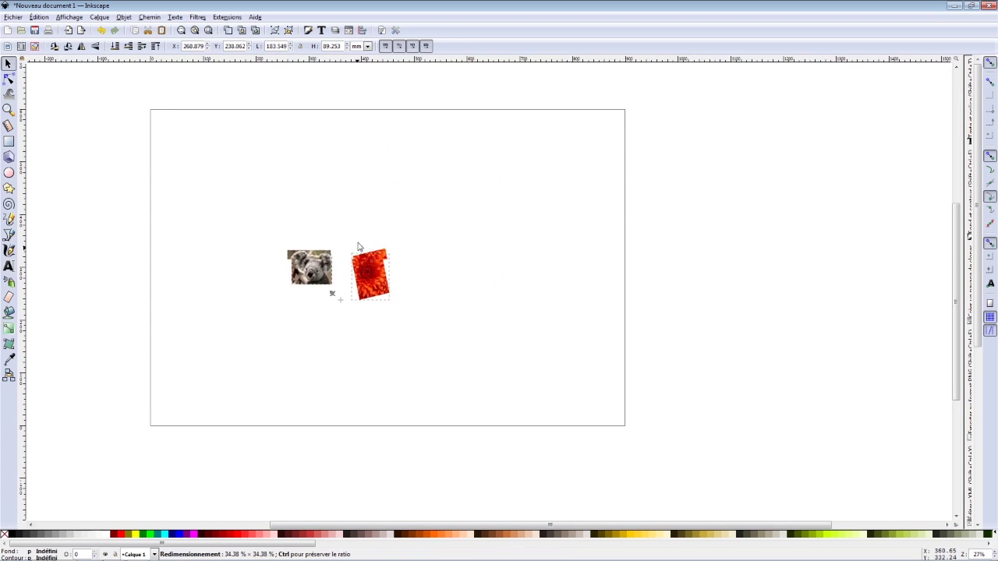
mouse_move(347, 142)
mouse_down()
mouse_move(354, 180)
mouse_move(346, 118)
mouse_move(362, 167)
mouse_up()
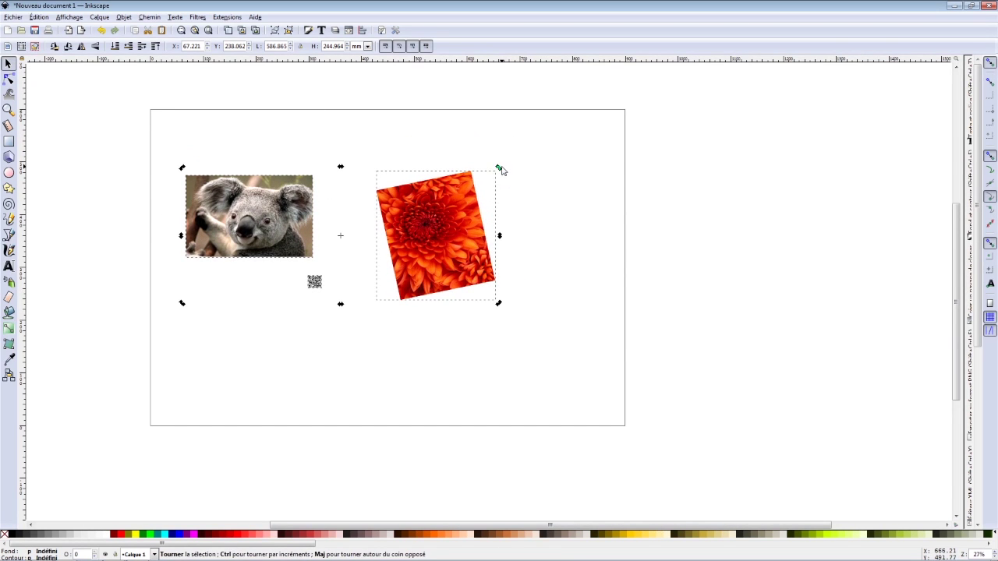
mouse_move(500, 172)
mouse_down()
mouse_move(530, 281)
mouse_move(314, 332)
mouse_move(302, 162)
mouse_move(447, 240)
mouse_move(442, 201)
mouse_move(420, 253)
mouse_up()
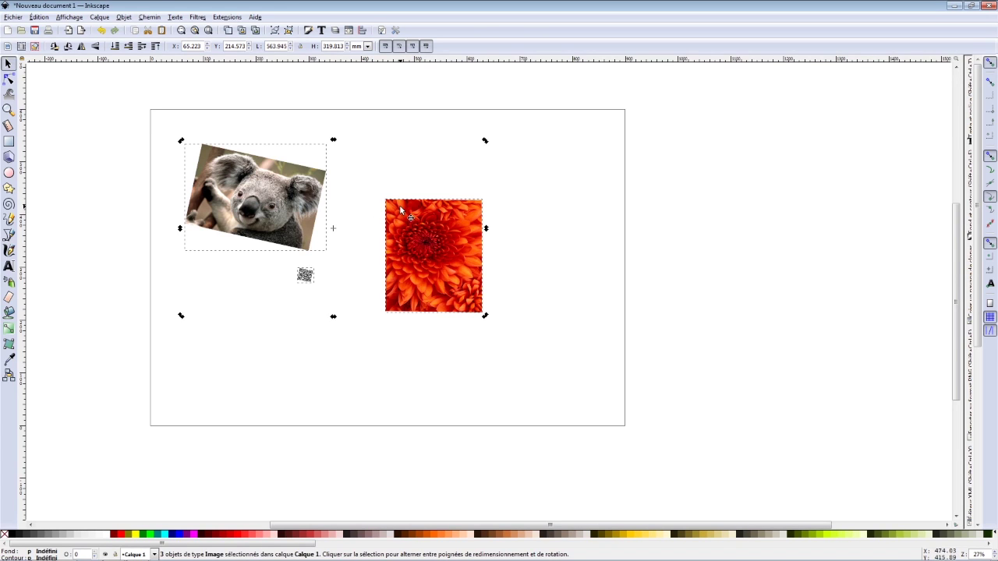
Step: Copy the small QR code and enlarge the copy to 286.447 × 300.769 mm
click(500, 193)
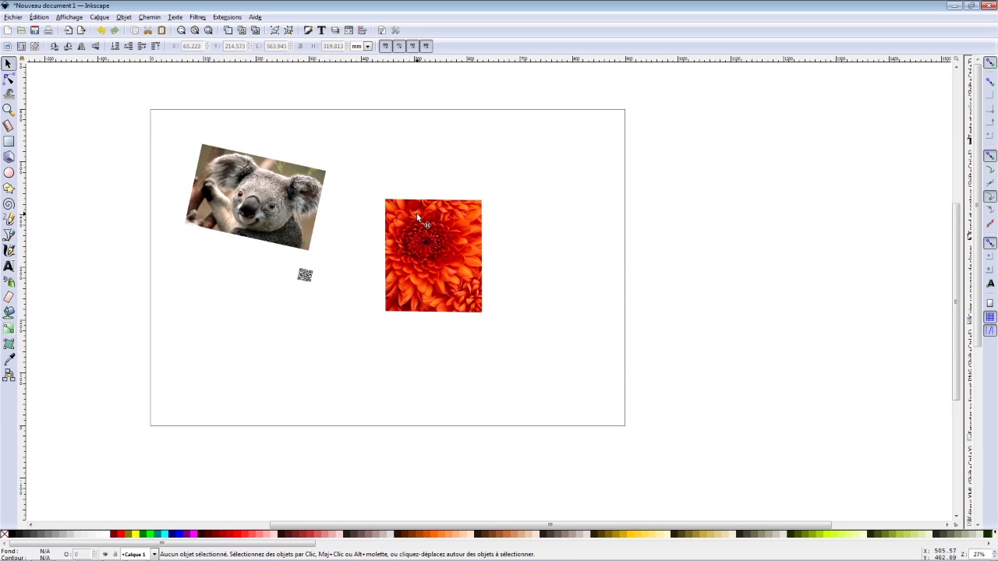
key(ctrl+v)
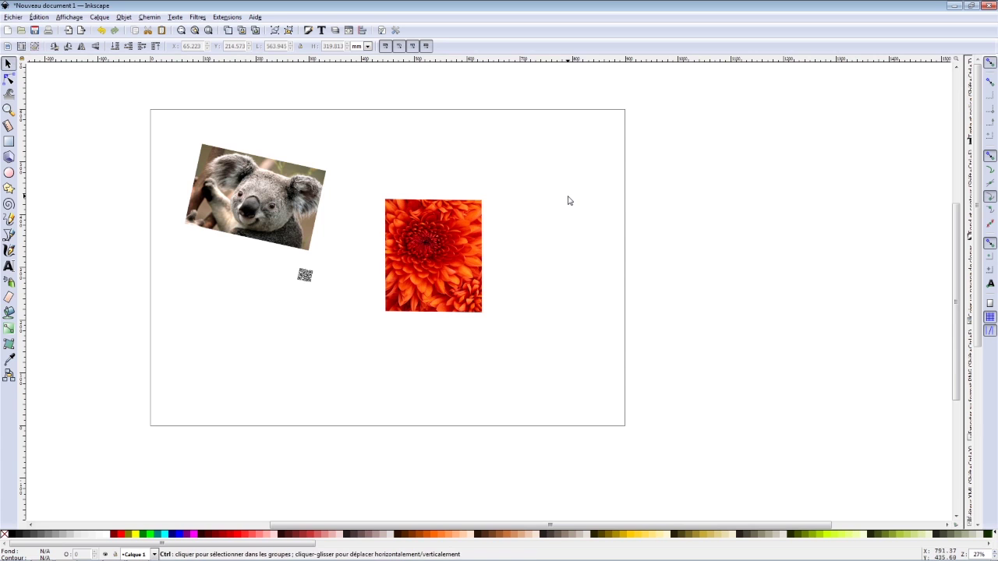
click(565, 205)
mouse_move(569, 186)
mouse_down()
mouse_move(552, 194)
mouse_move(725, 359)
mouse_up()
key(ctrl+z)
click(570, 205)
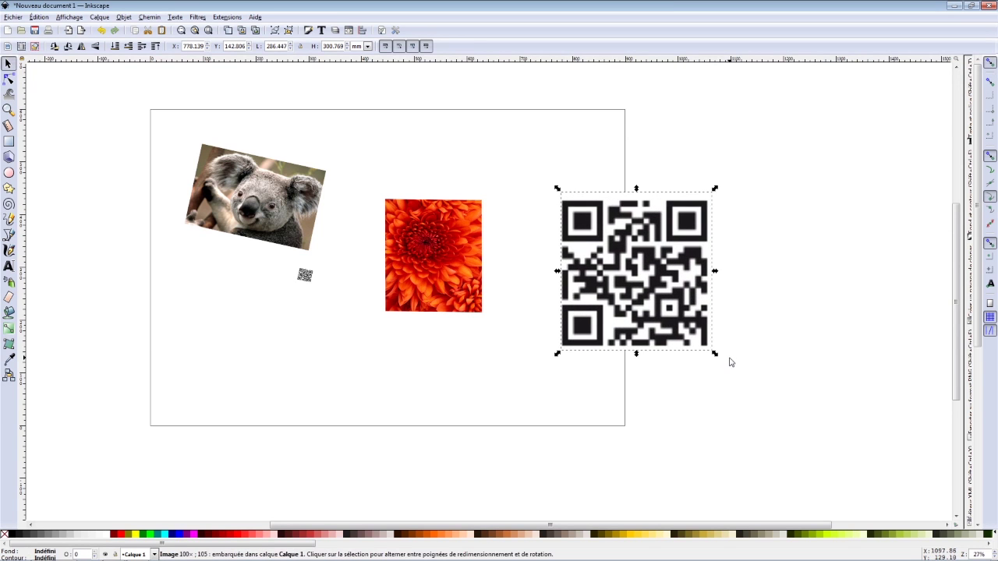
drag(634, 265, 594, 222)
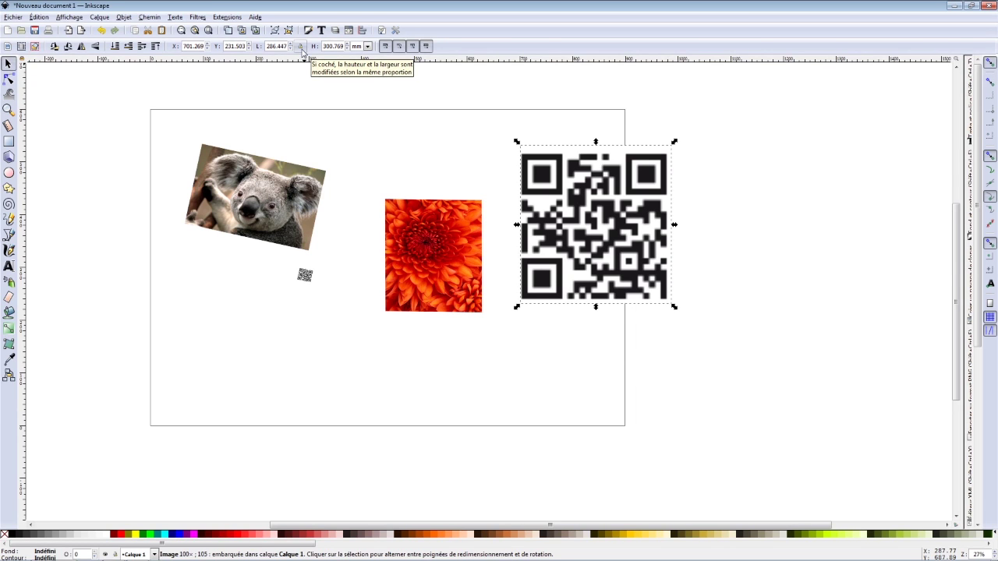
Step: Lock the aspect ratio, resize the large QR code to 250 × 262.5 mm, and move it toward the top-right corner
click(300, 46)
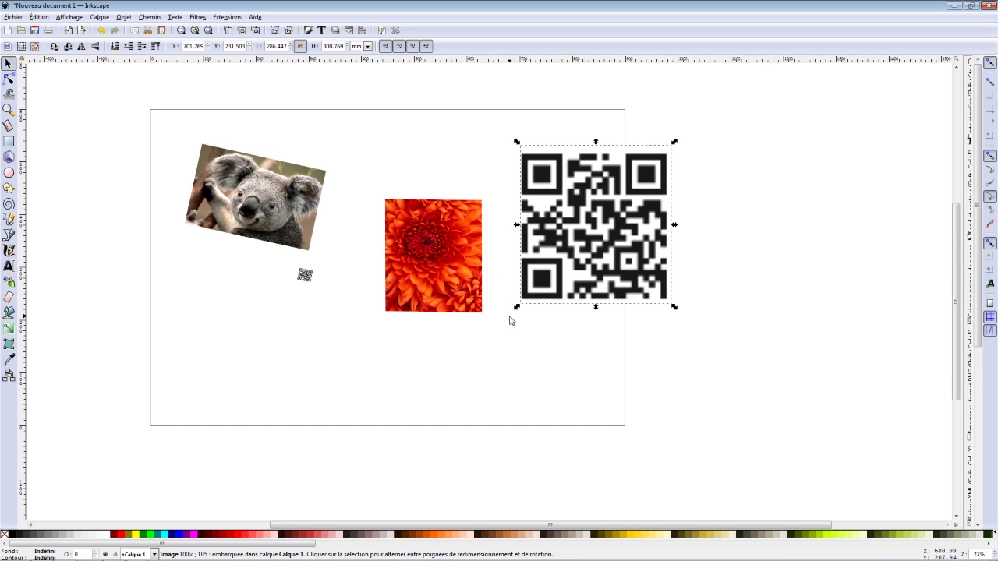
double_click(280, 47)
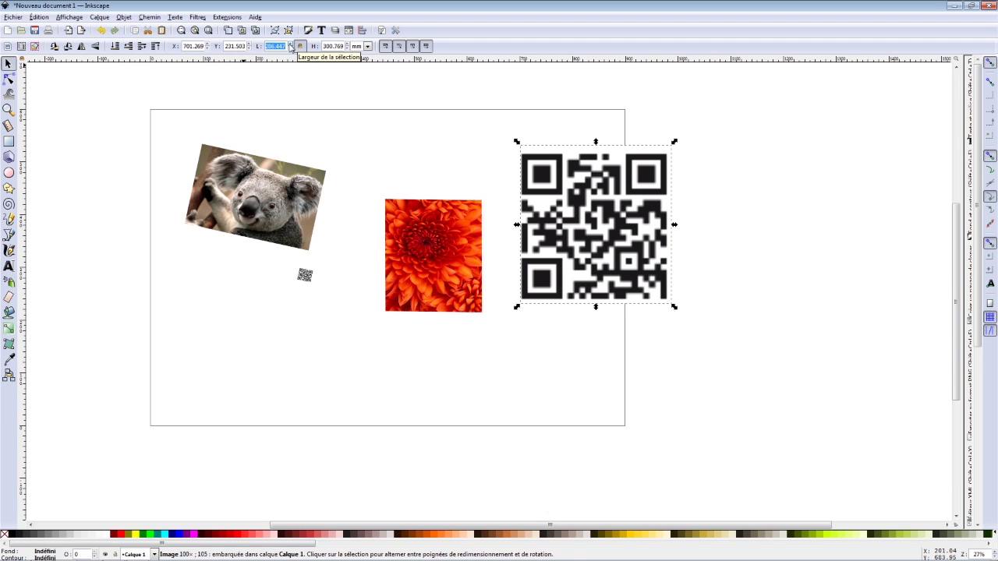
text(250)
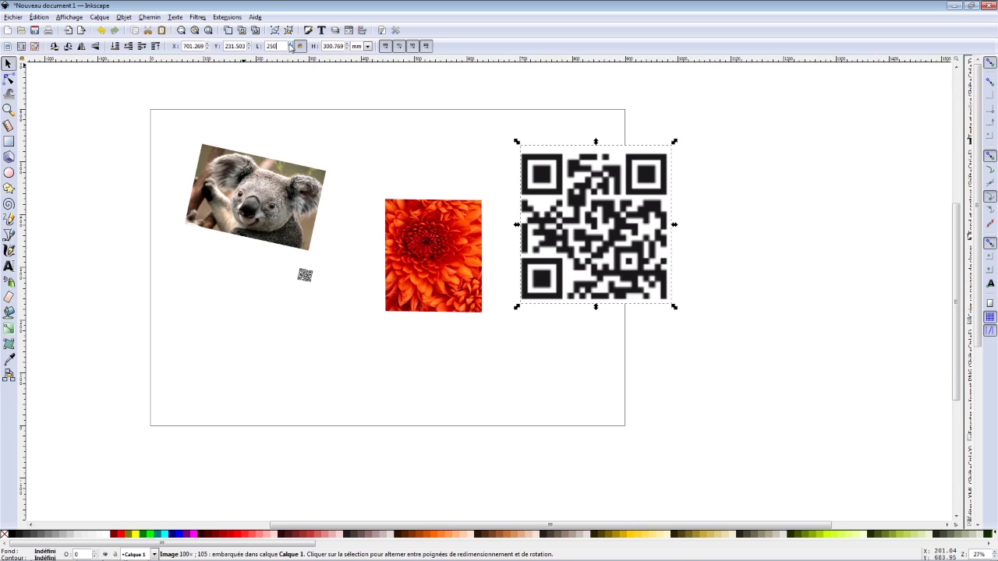
key(Return)
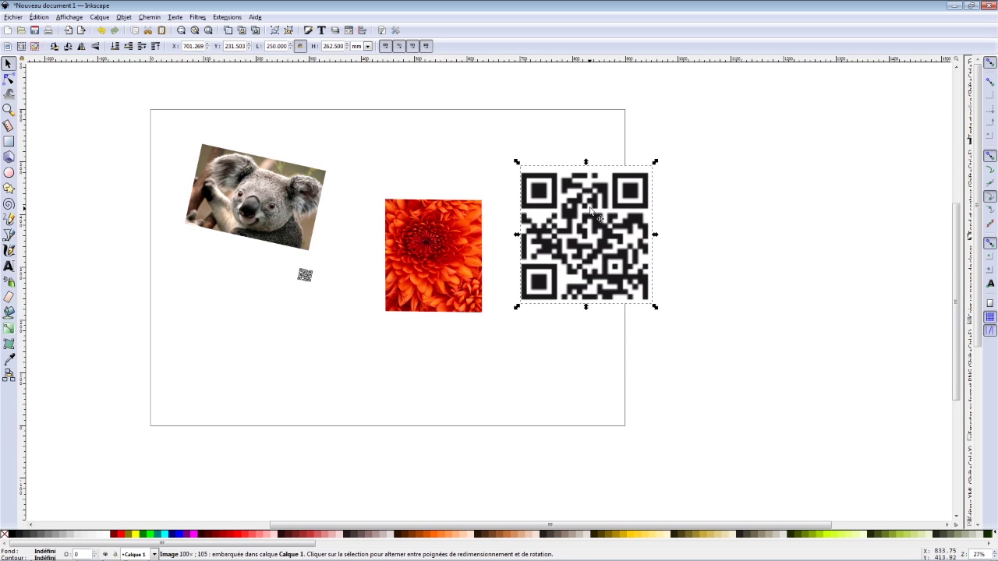
mouse_move(588, 216)
mouse_down()
mouse_move(551, 168)
mouse_move(577, 166)
mouse_up()
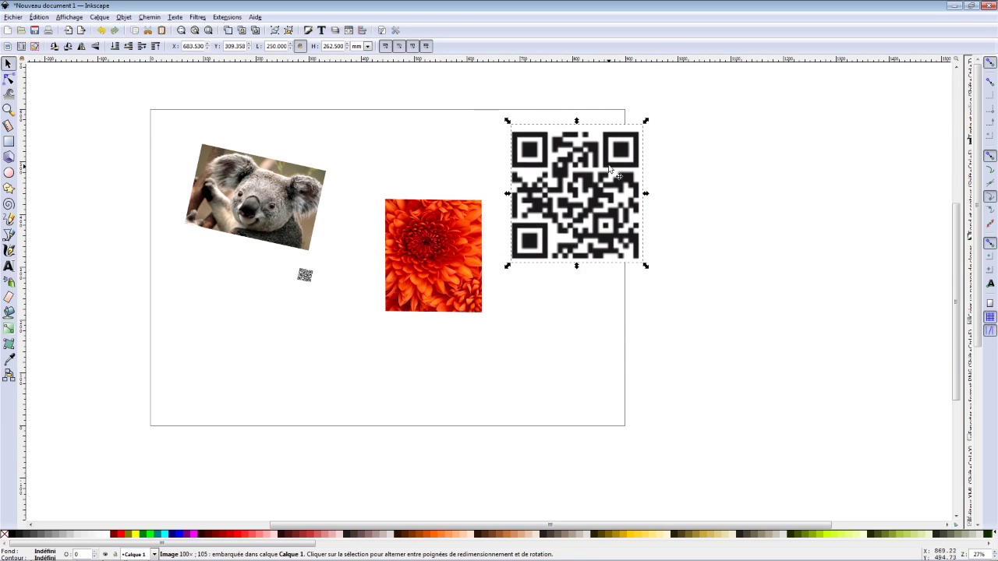
click(452, 153)
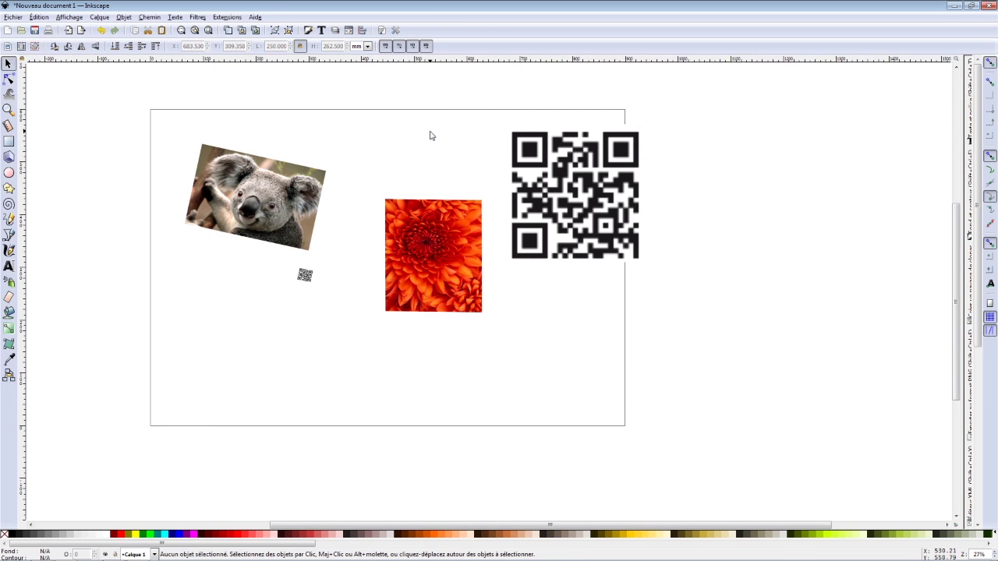